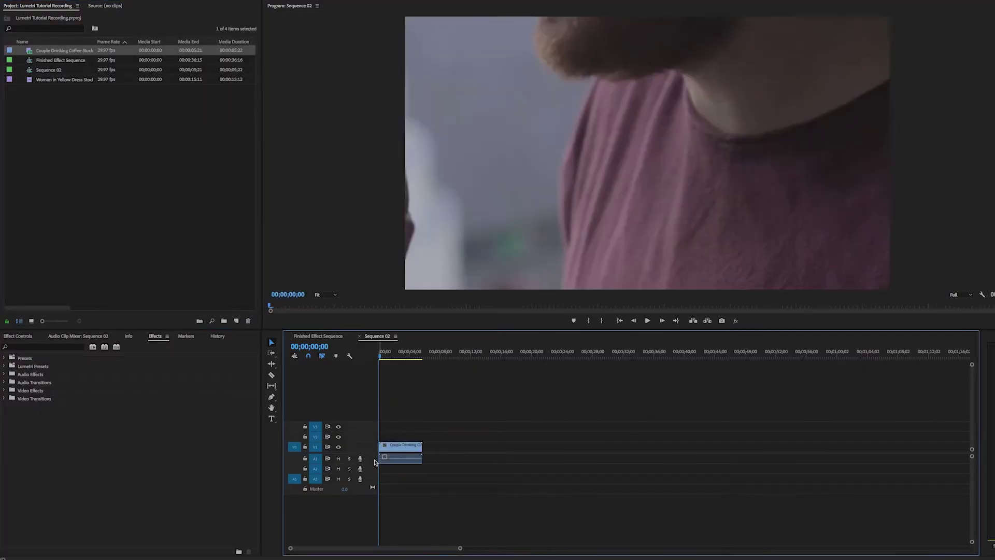
- Search Effects for 'lumetri color' and apply it to the Couple Drinking Coffee clip on V1
left_click(39, 347)
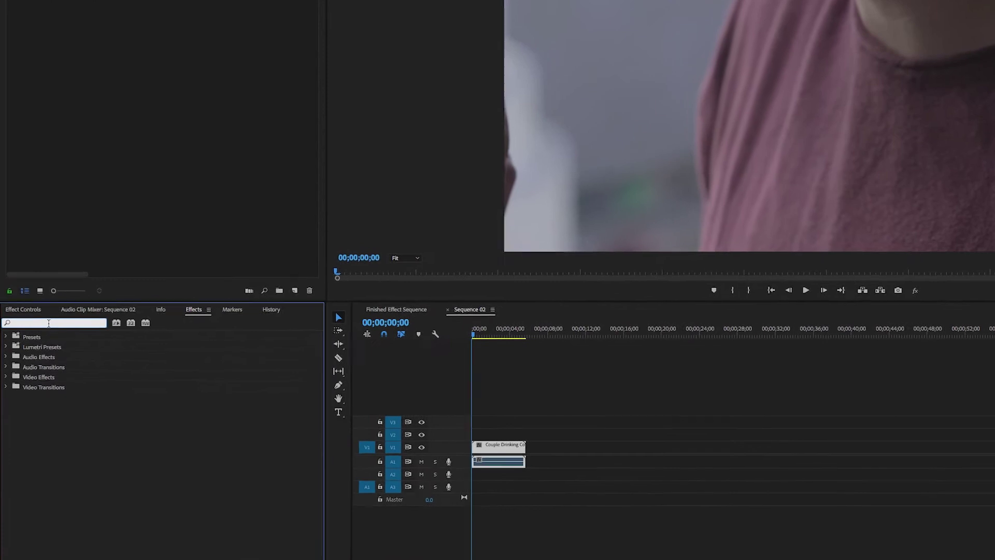
type("lumetri colo")
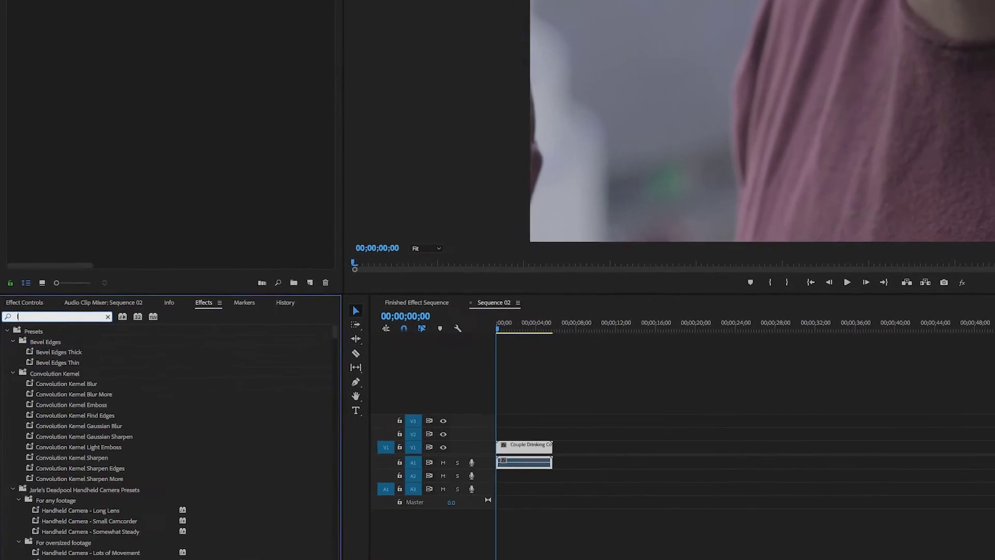
type("r")
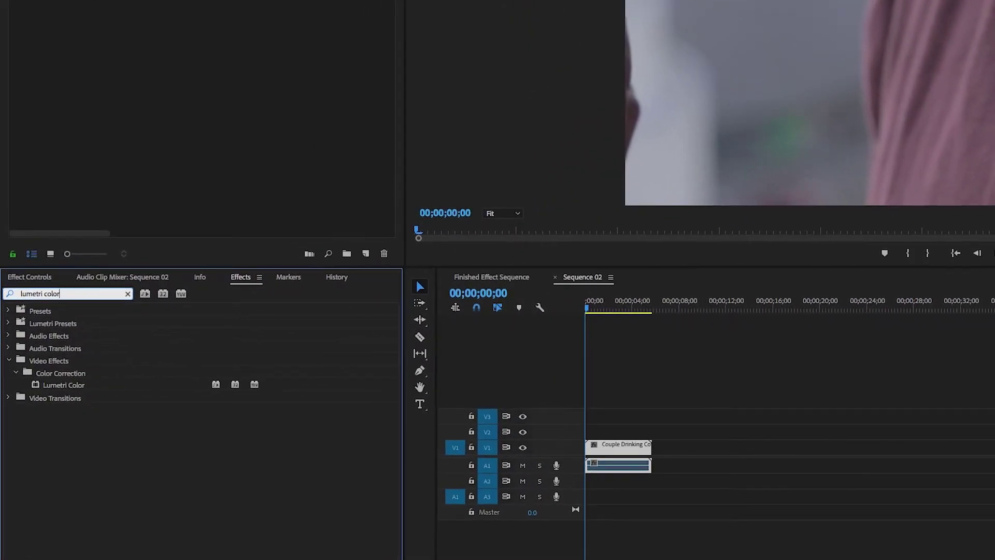
left_click(76, 386)
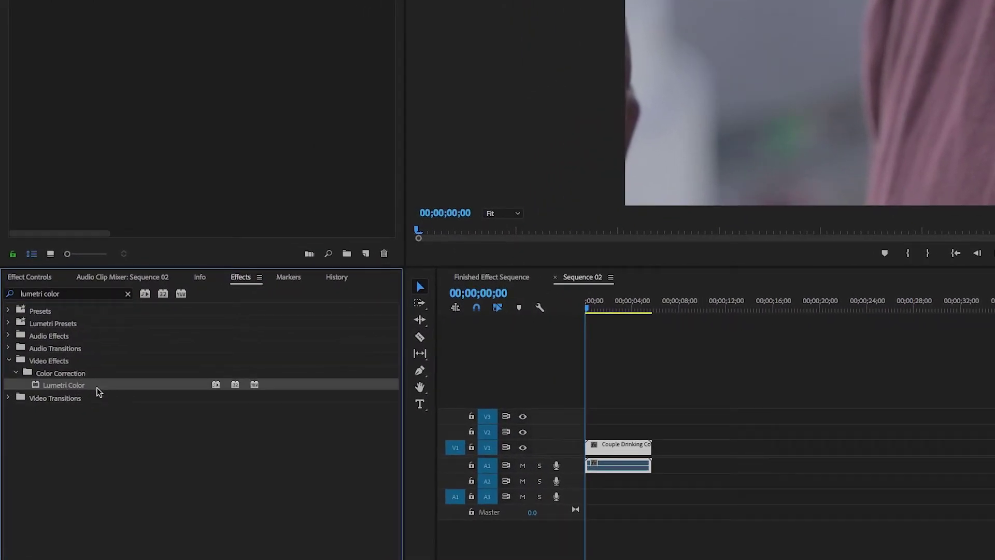
left_click_drag(77, 389, 623, 450)
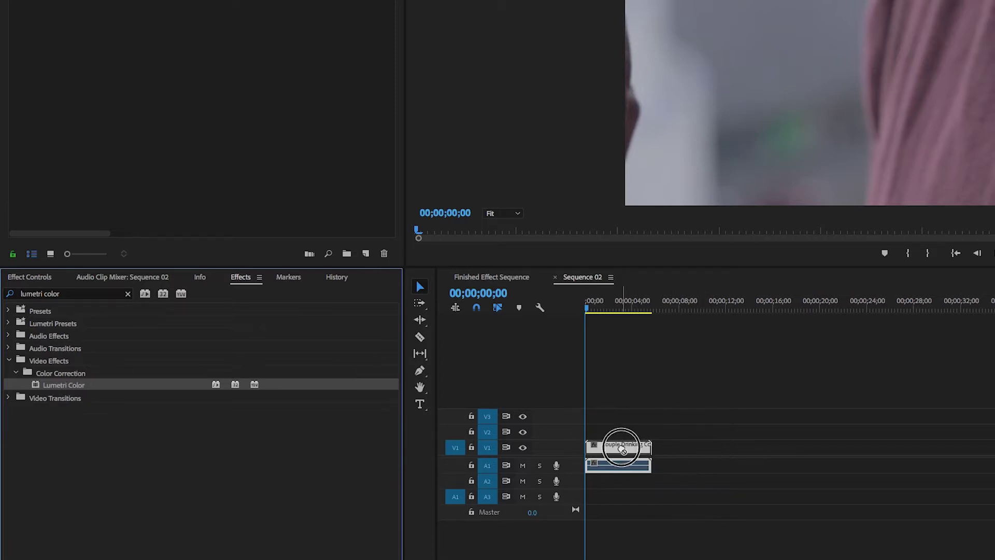
left_click(32, 278)
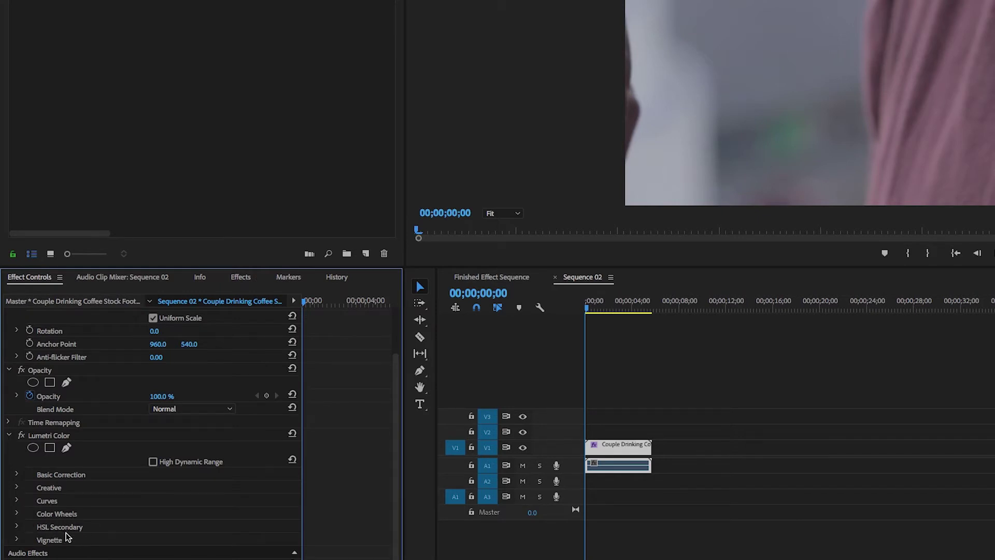
- Isolate the pink shirt with the HSL Secondary eyedropper, refine hue range and blur, then play back
left_click(16, 527)
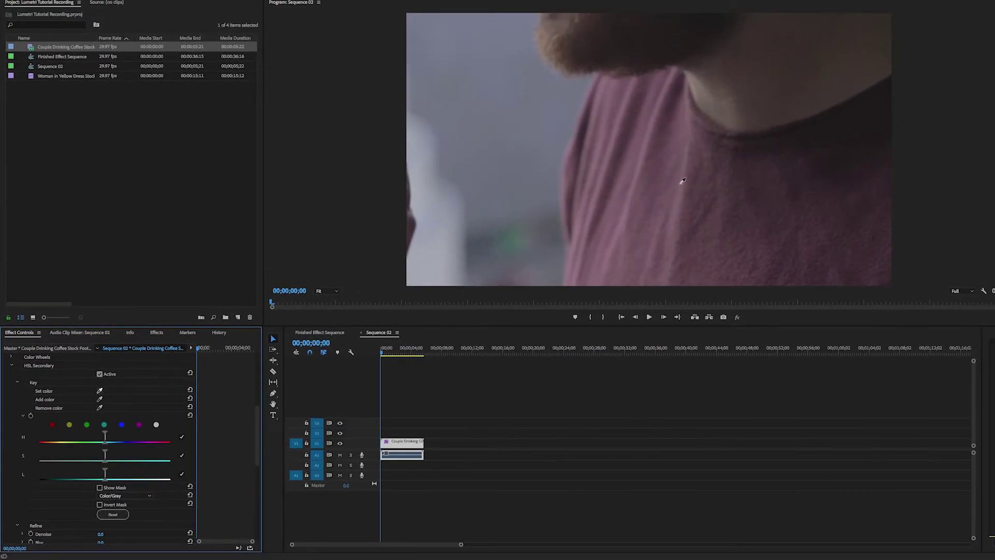
left_click(670, 171)
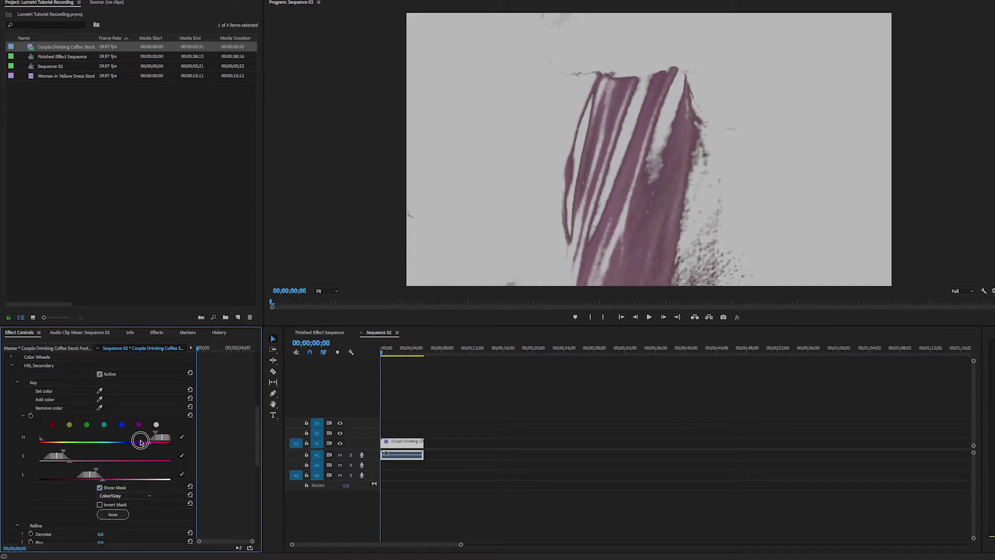
mouse_move(157, 442)
left_mouse_down()
mouse_move(148, 441)
mouse_move(157, 441)
left_mouse_up()
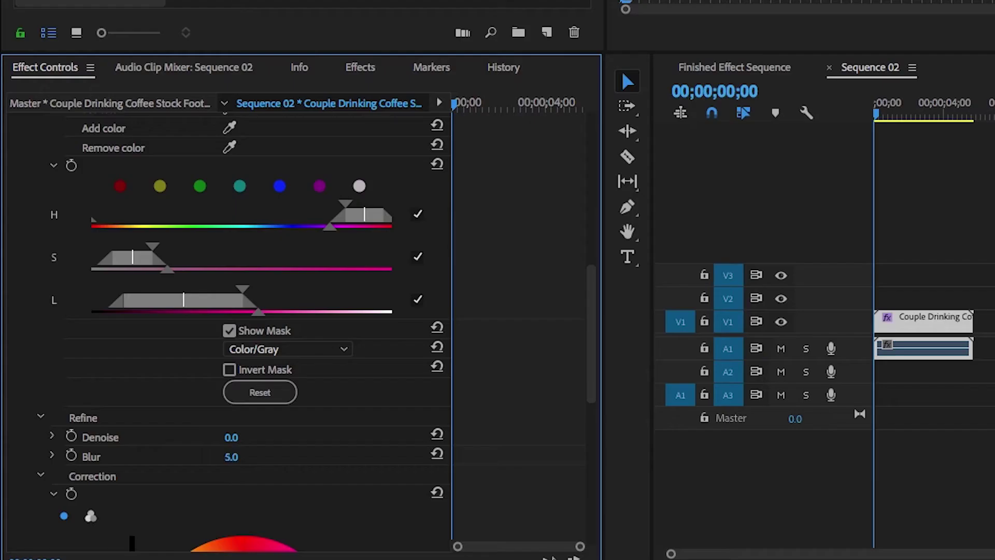
left_click_drag(231, 456, 238, 456)
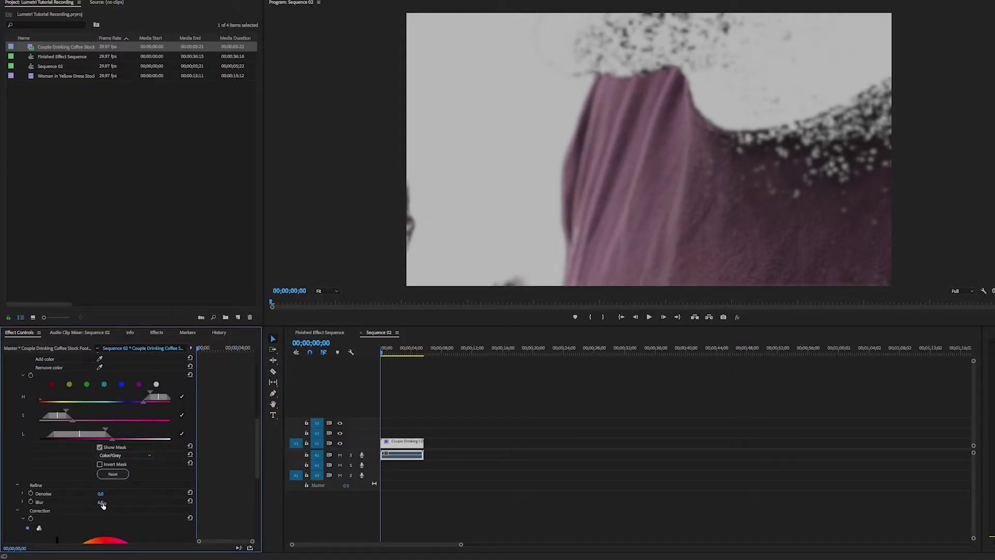
left_click_drag(102, 505, 117, 505)
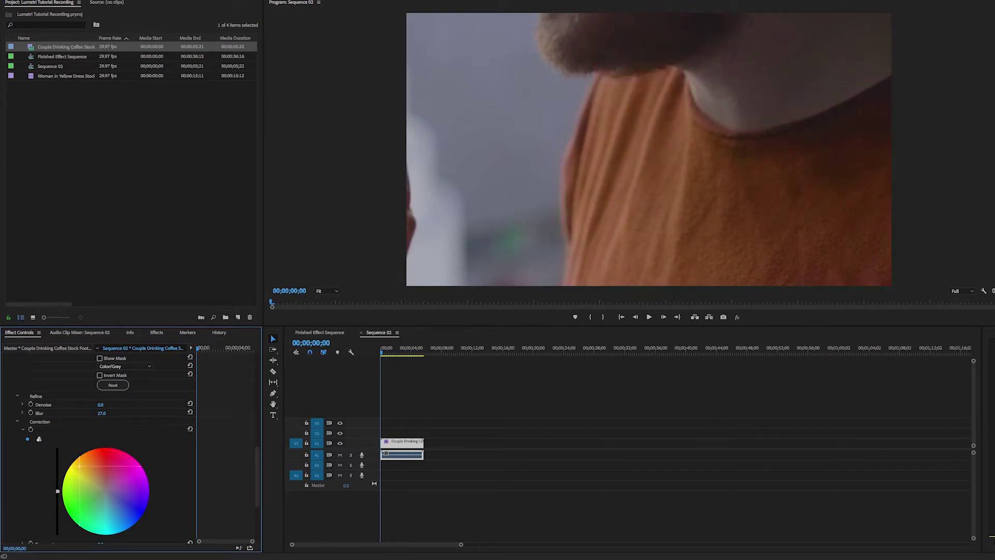
left_click(414, 407)
key("space")
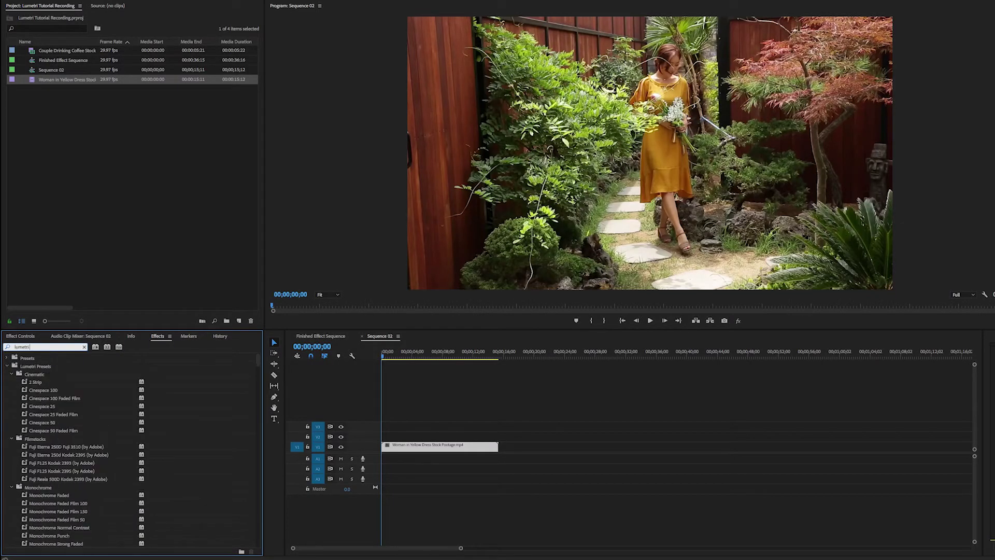
- Apply Lumetri Color to the Woman in Yellow Dress clip on V1 and expand its Curves section
type(" color")
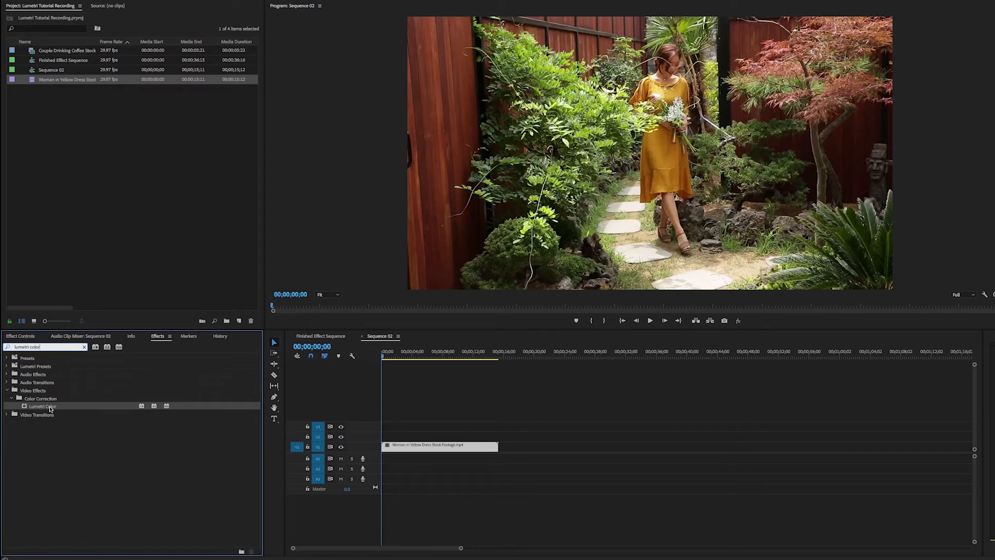
left_click_drag(51, 408, 403, 447)
left_click(20, 336)
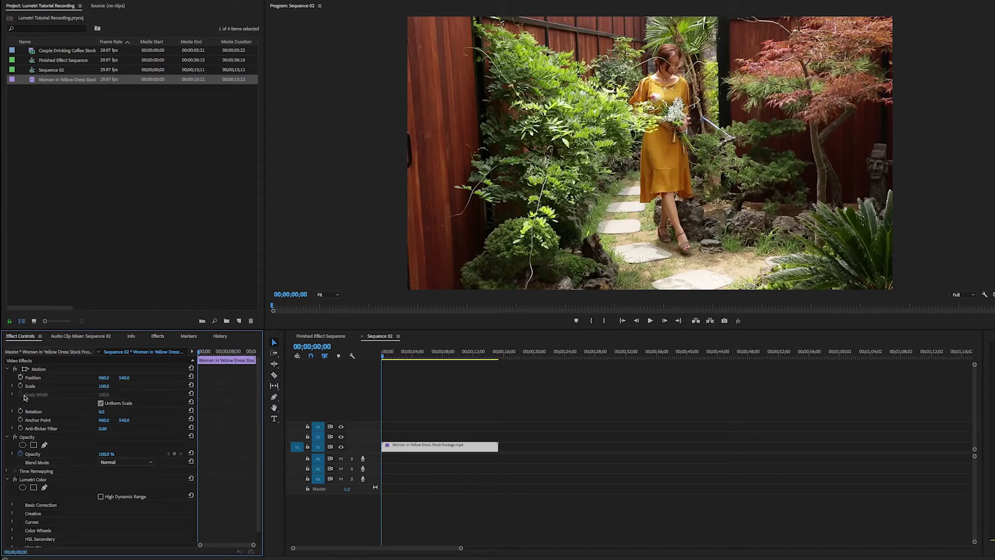
scroll(65, 507, "down", 1)
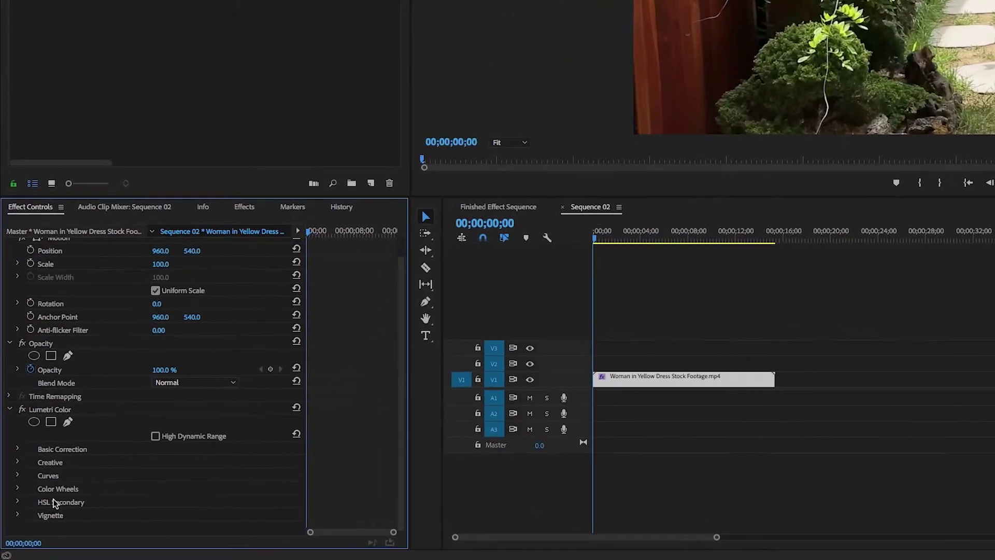
left_click(16, 489)
- Add Hue Saturation Curve points around yellow and pull the yellow saturation down
scroll(37, 445, "down", 8)
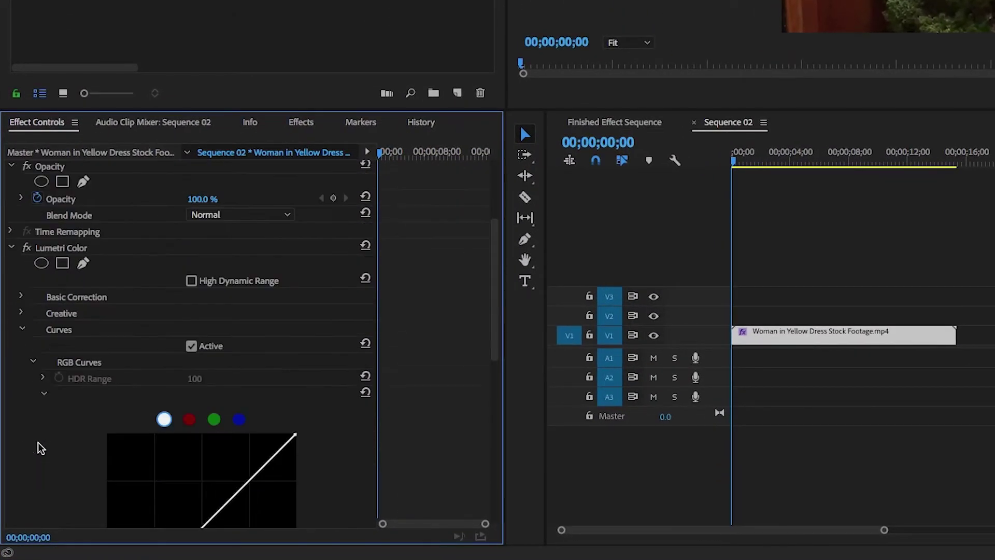
scroll(37, 446, "down", 3)
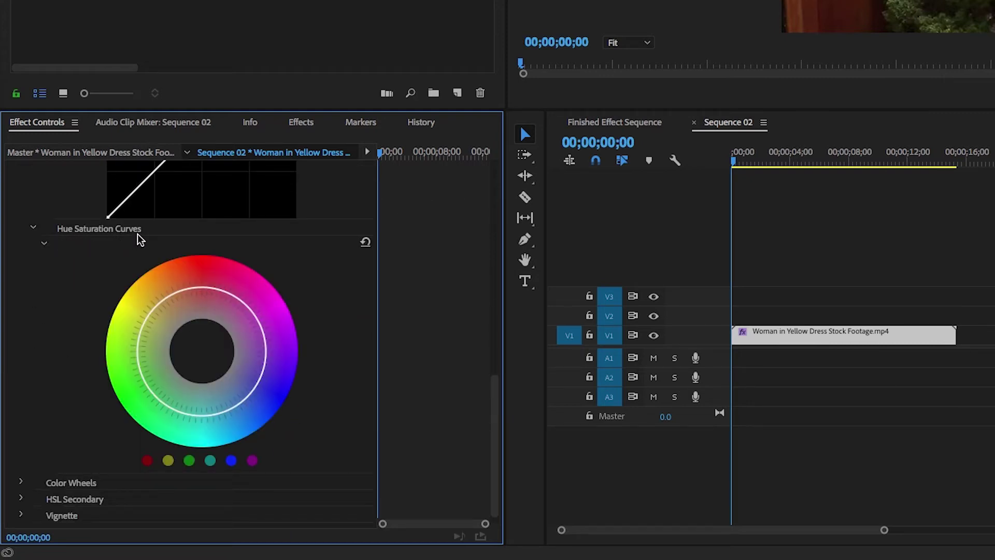
left_click(168, 461)
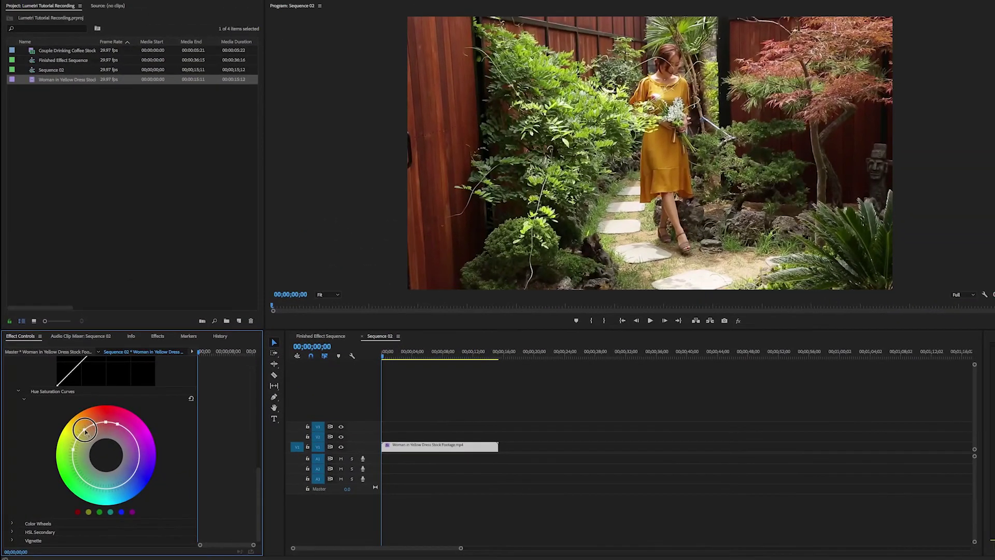
left_click_drag(85, 431, 99, 439)
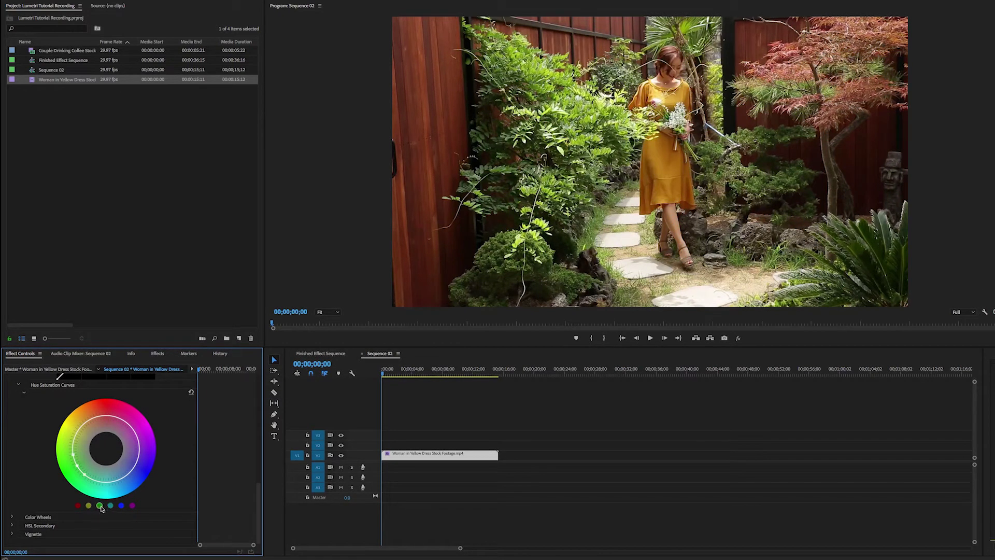
- Restore neighbouring hues to normal saturation and play back the desaturated dress clip
left_click_drag(77, 468, 61, 478)
left_click(60, 457)
left_click_drag(84, 477, 72, 501)
left_click_drag(74, 447, 50, 441)
left_click(422, 445)
key("space")
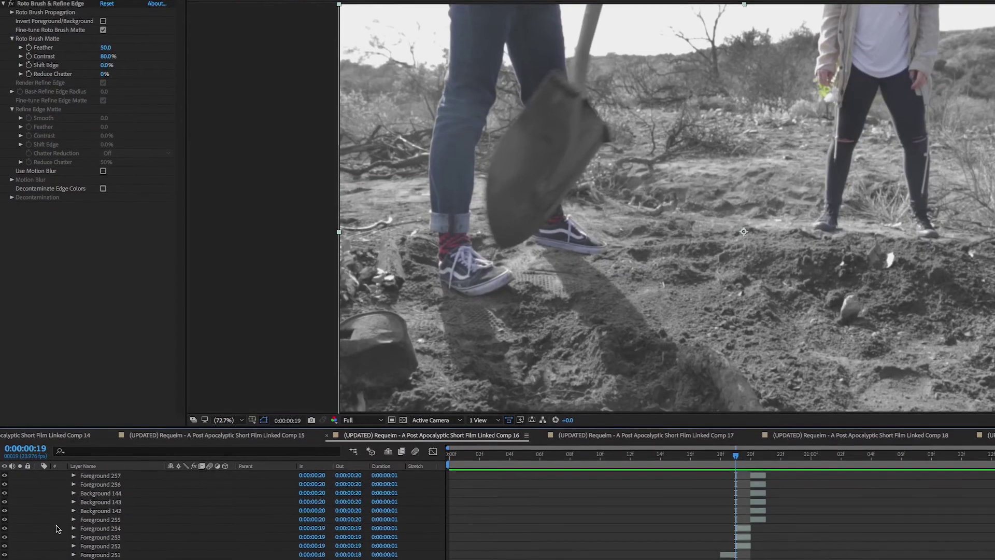
- Preview the existing roto matte of the man in plaid, then add KJ6B0942.MOV to Comp 25
scroll(57, 516, "down", 10)
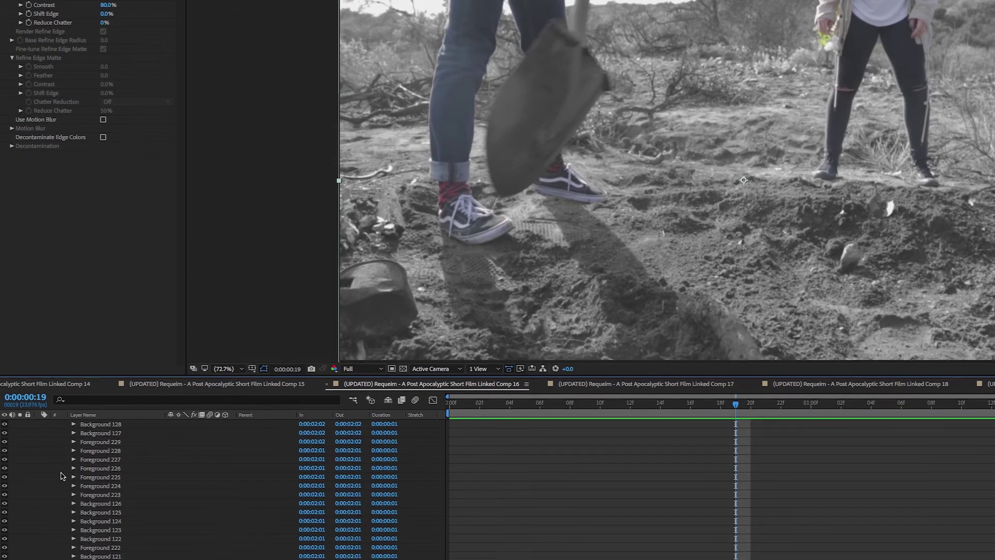
scroll(60, 463, "down", 10)
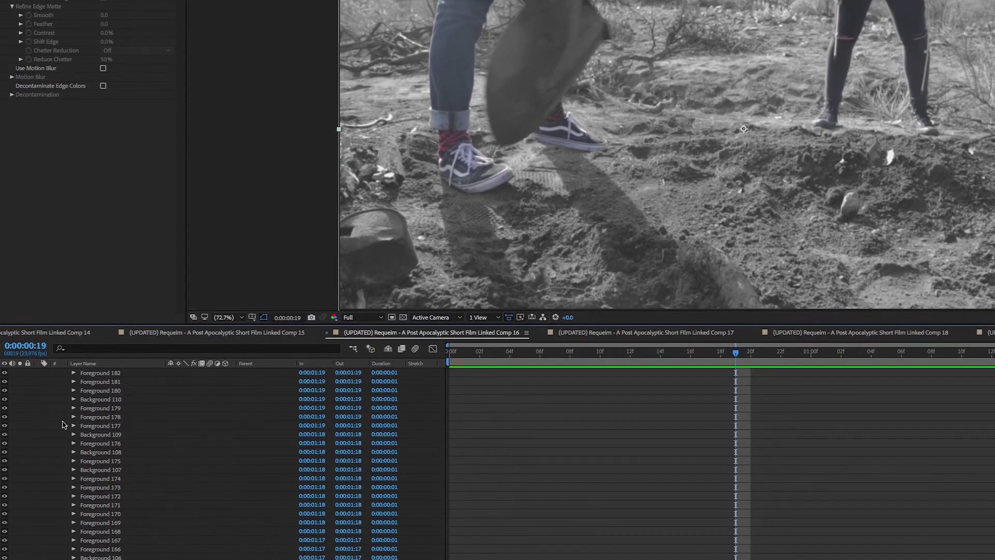
scroll(62, 412, "down", 10)
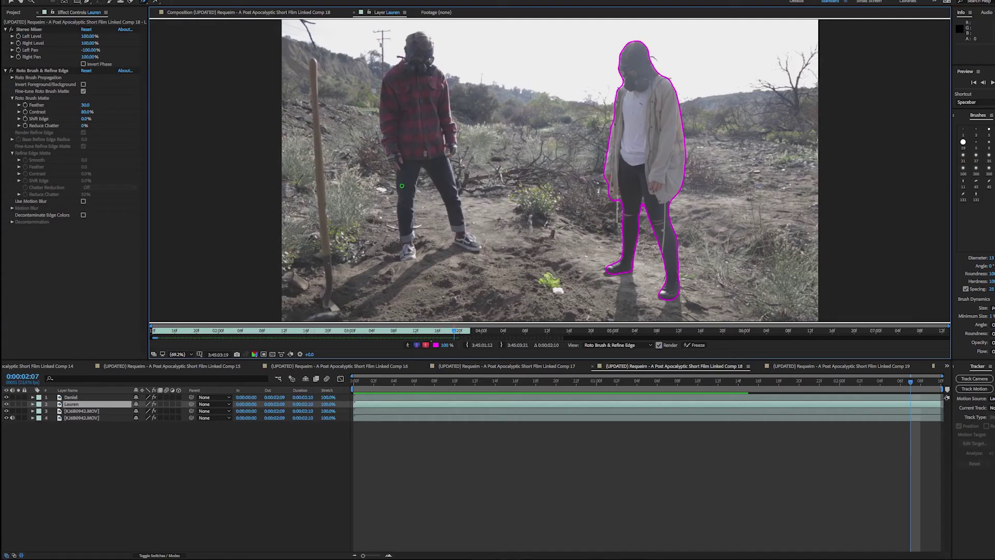
double_click(400, 397)
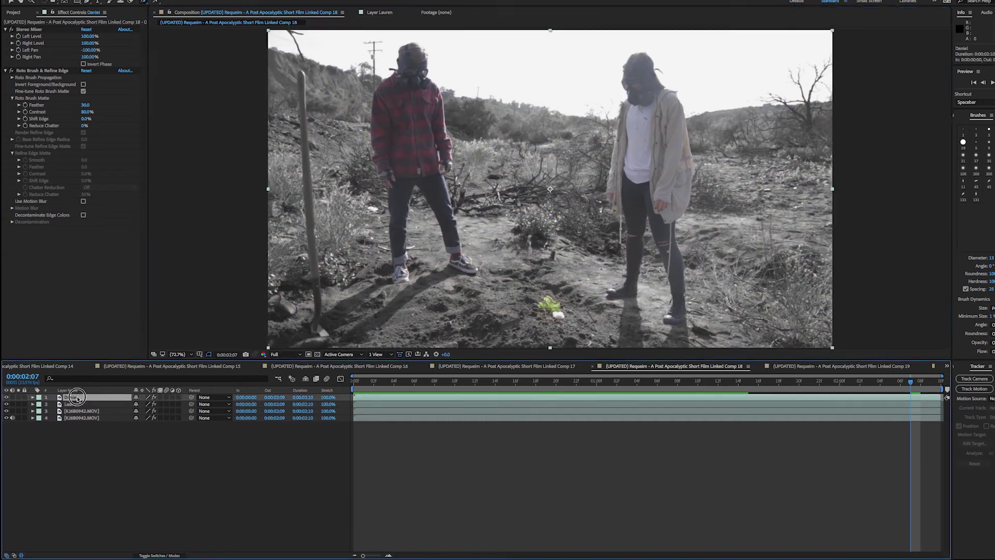
key("space")
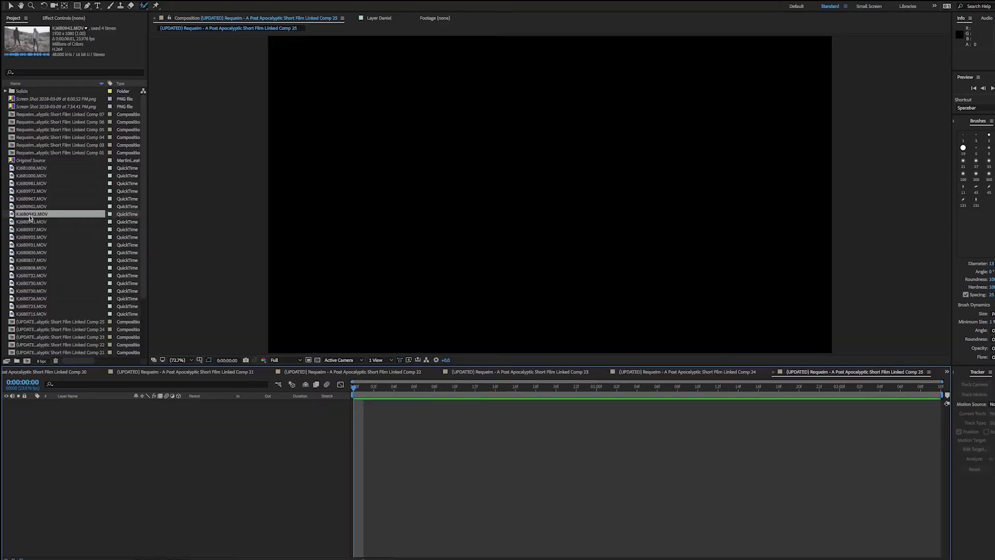
left_click_drag(30, 218, 129, 431)
- Duplicate the KJ6B0942.MOV layer with Edit > Duplicate and open the top copy in Layer view
left_click(90, 405)
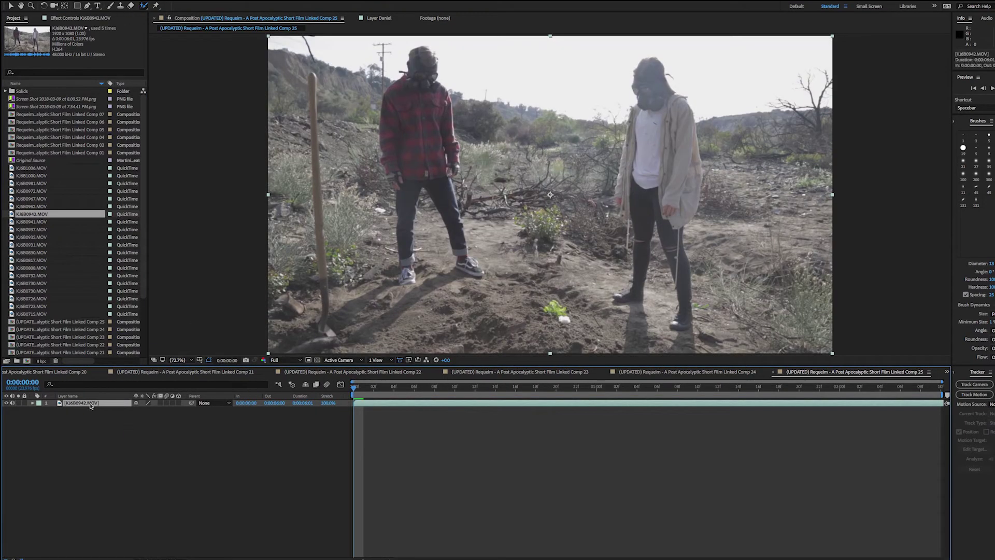
left_click(102, 0)
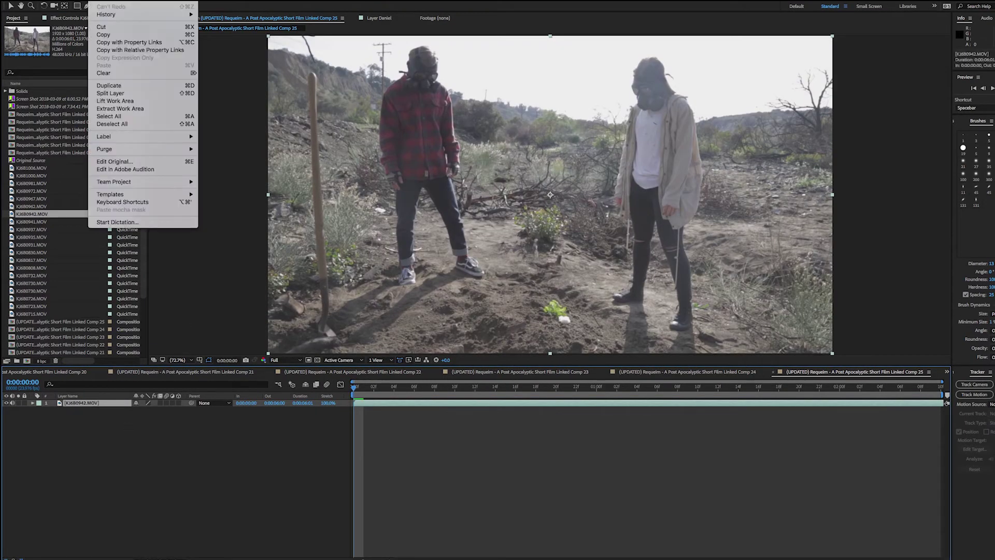
left_click(115, 86)
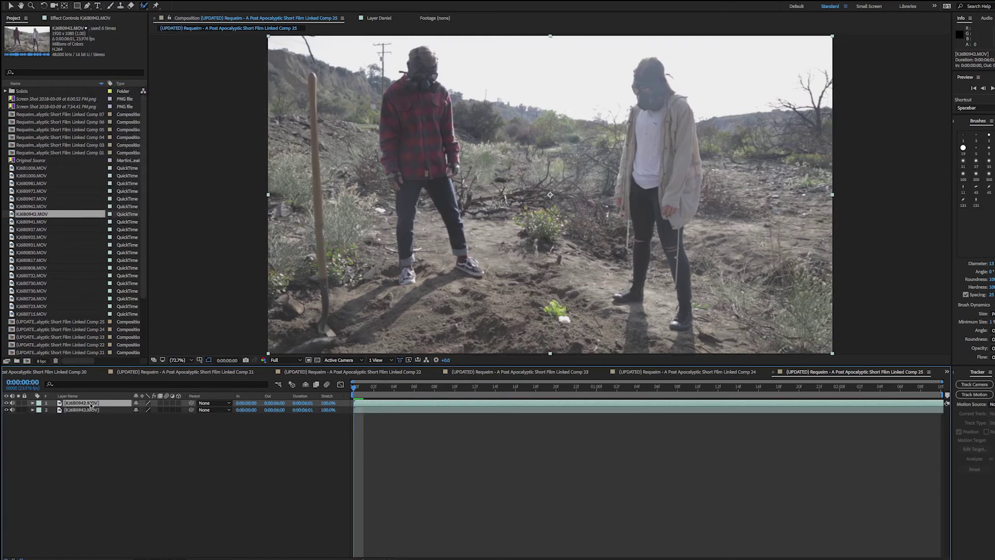
double_click(91, 406)
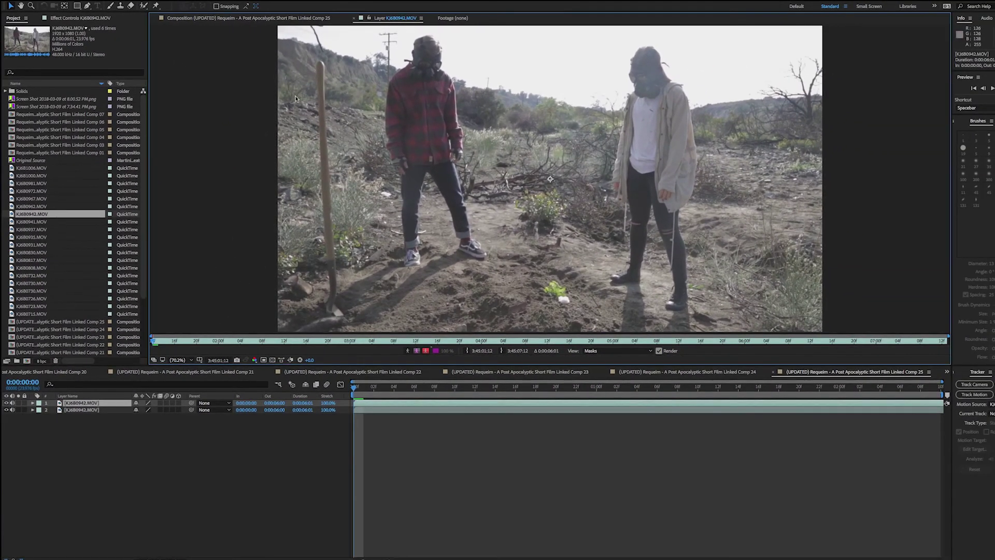
- Roto Brush the man in plaid including both shoes, removing the ground below the right shoe
left_click(144, 6)
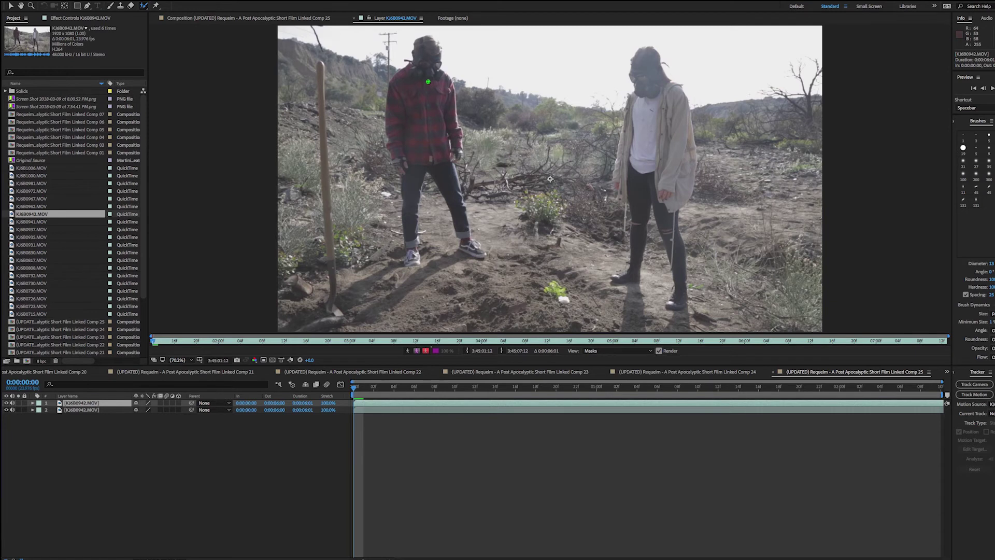
left_click_drag(428, 82, 429, 144)
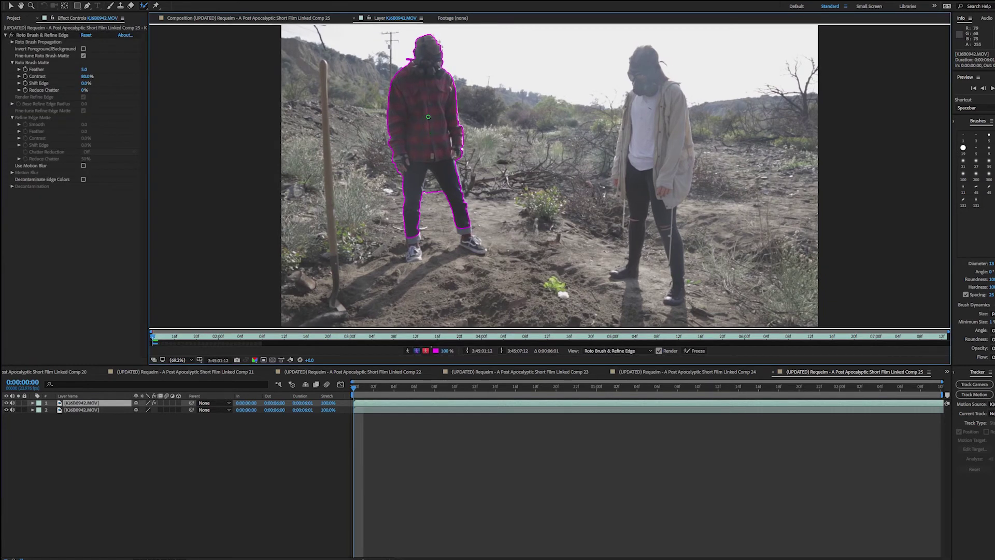
left_click_drag(414, 236, 415, 259)
left_click_drag(465, 228, 482, 251)
left_click_drag(476, 255, 489, 255)
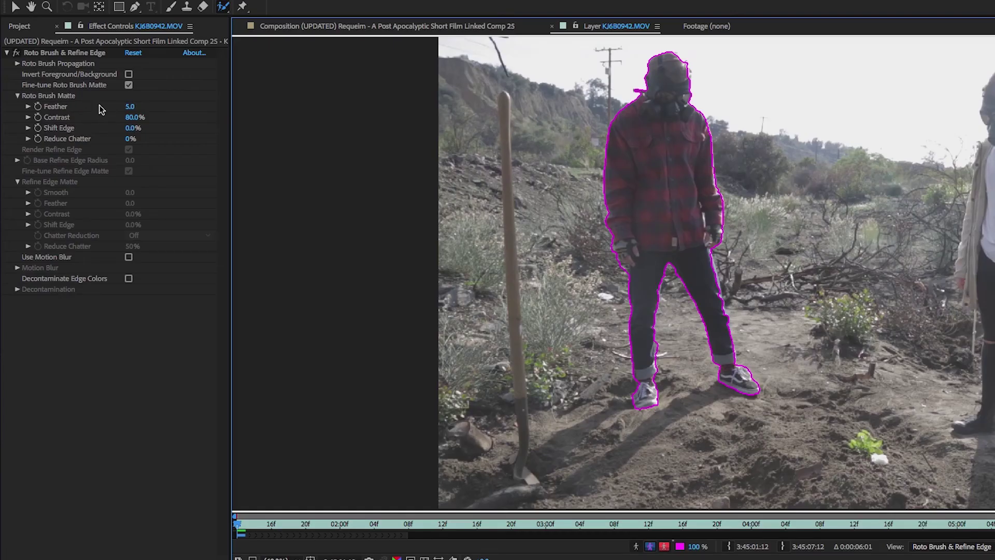
- Raise the matte Feather to 16.6 and preview the matte across the clip
left_click_drag(86, 69, 108, 72)
left_click_drag(166, 112, 203, 110)
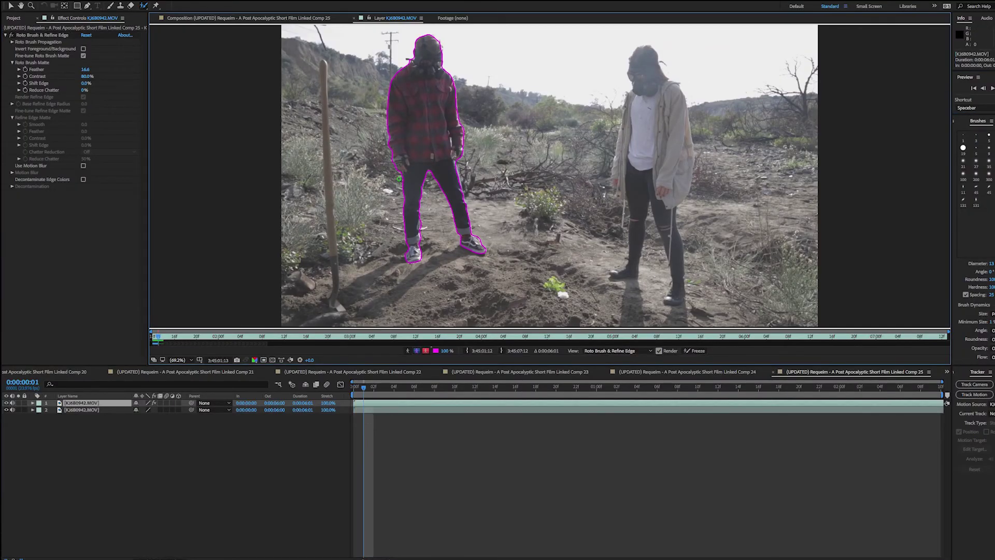
key("space")
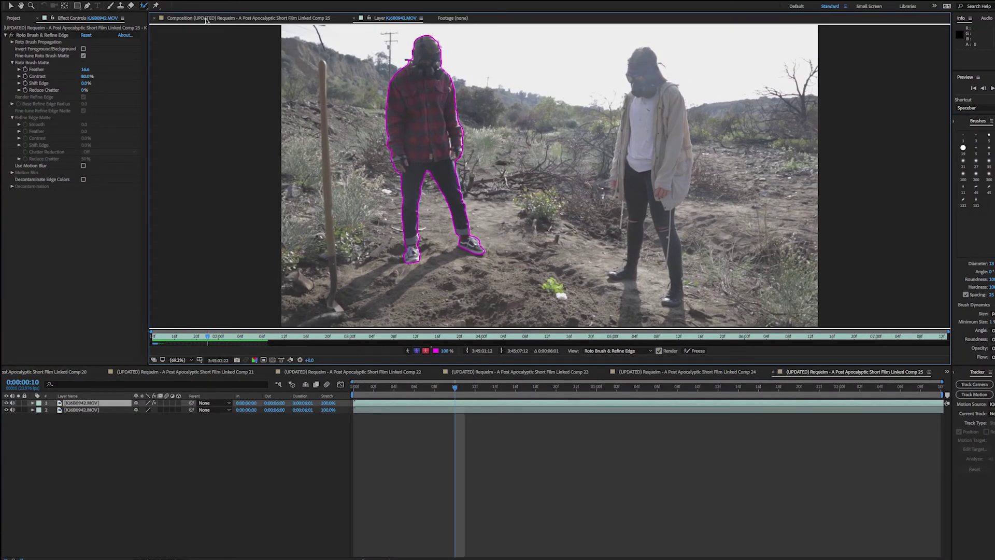
- Apply Color Correction > Lumetri Color to the top KJ6B0942.MOV layer
left_click(85, 406)
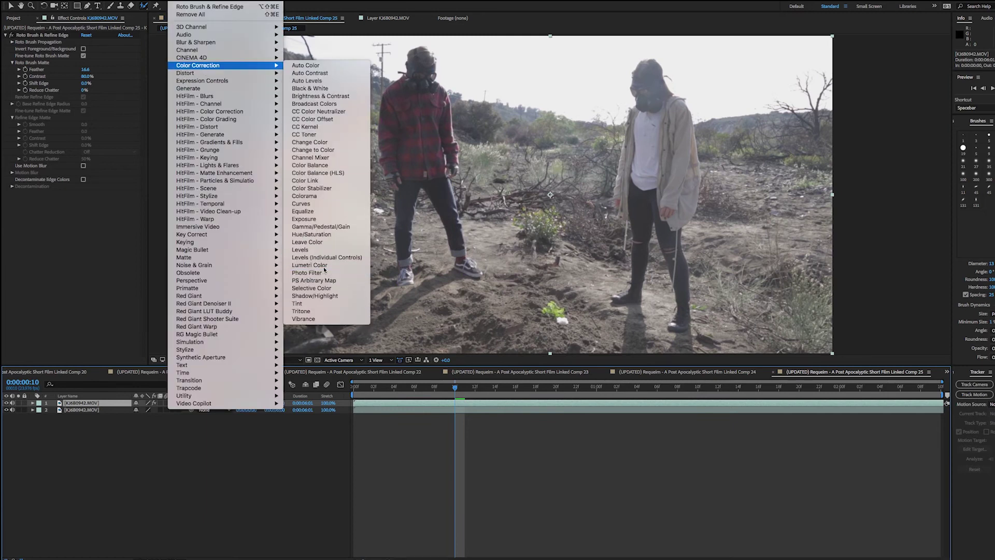
left_click(311, 181)
left_click(88, 270)
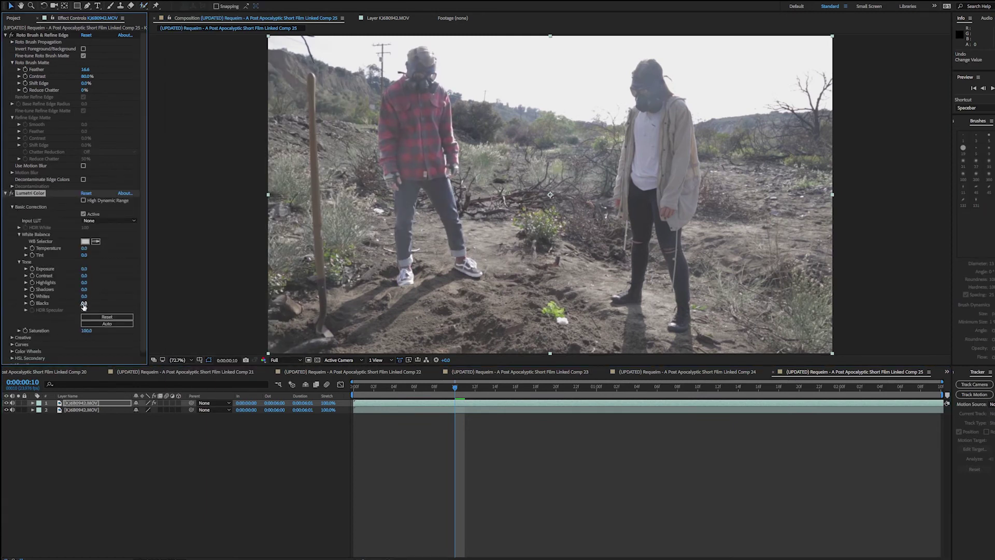
- Set Lumetri Saturation to 221 and Exposure to 1.0, then preview the vivid shirt
scroll(83, 305, "down", 1)
left_click(86, 330)
type("221")
left_click(85, 264)
type("1")
key("Return")
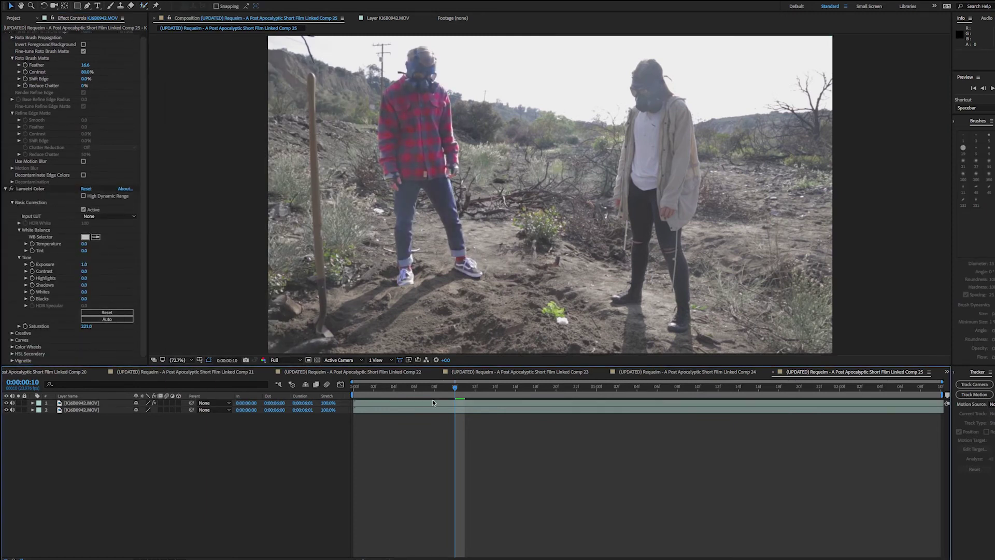
key("space")
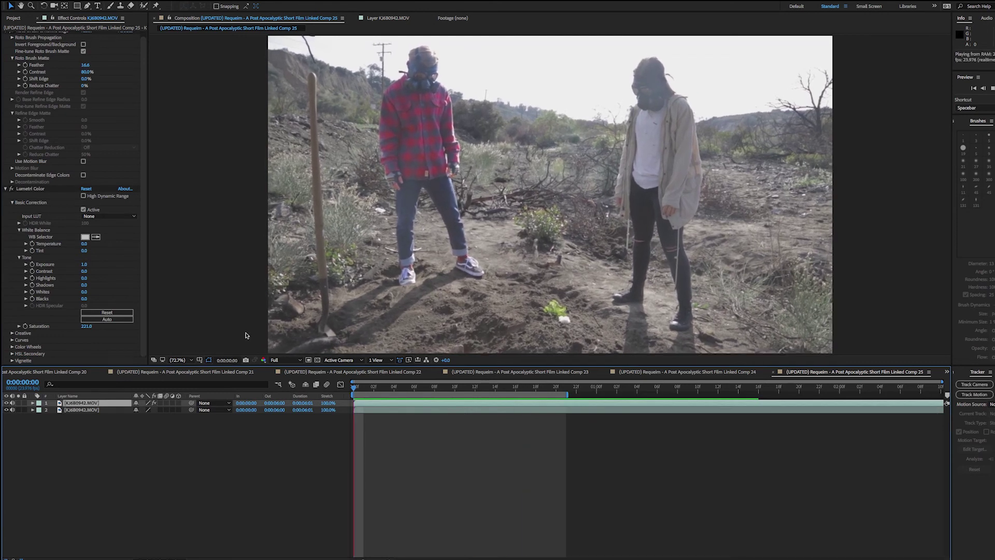